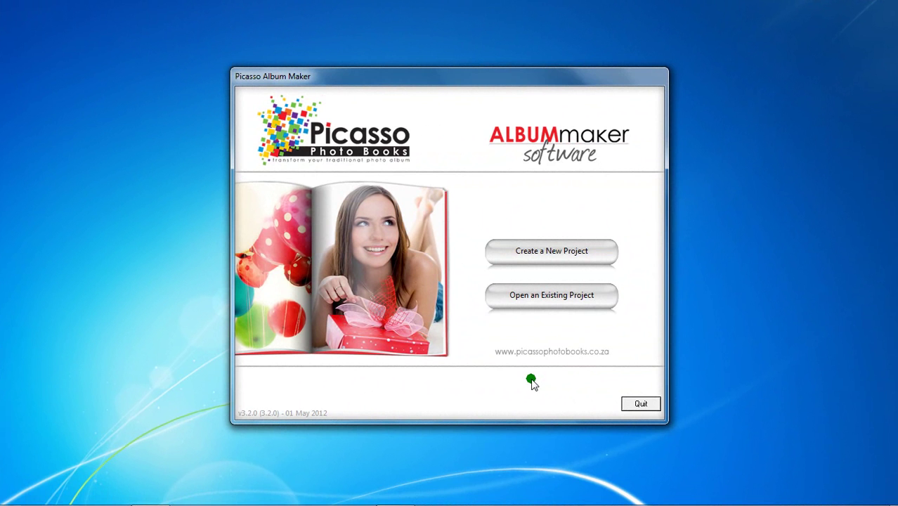
Step: Start a new project from the start screen to reach the category list
left_click(551, 253)
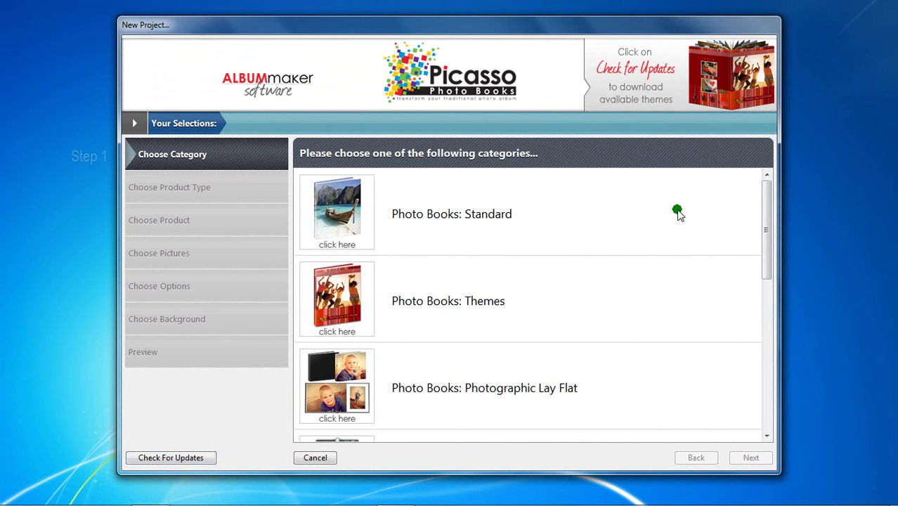
Step: Browse the categories: Standard, Themes, Lay Flat, Calendars, Dust Covers and Need-a-hand
mouse_move(766, 201)
left_mouse_down()
mouse_move(744, 363)
mouse_move(763, 183)
left_mouse_up()
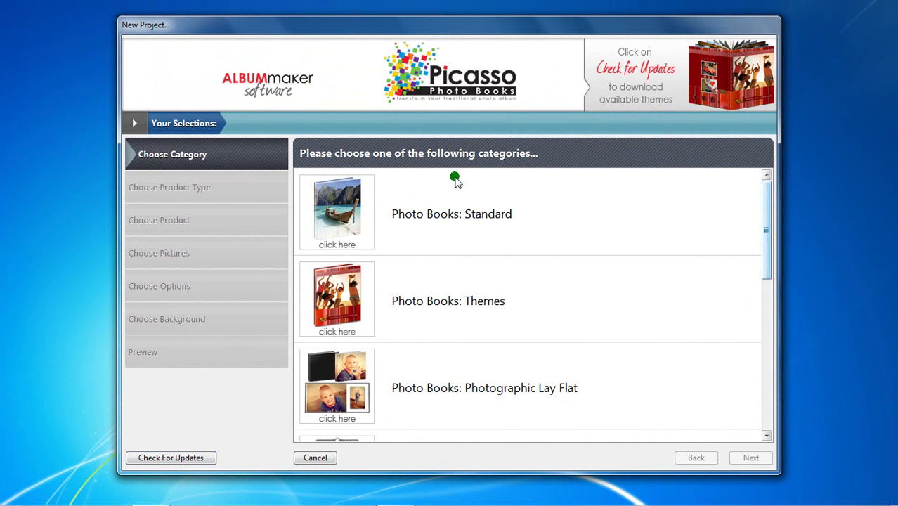
left_click(327, 218)
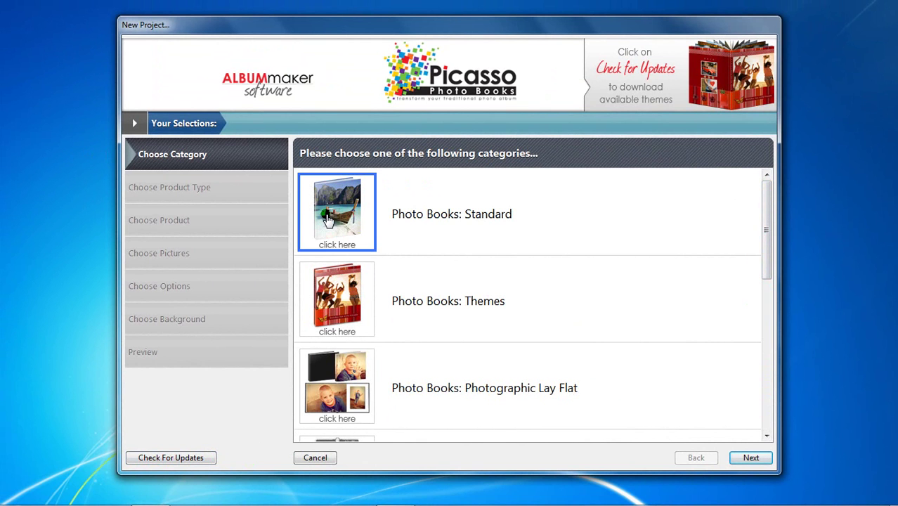
left_click(346, 306)
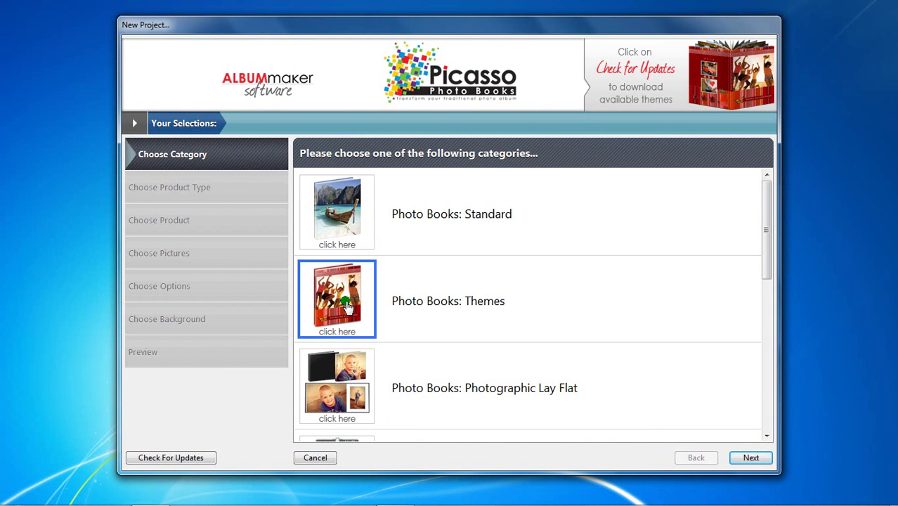
left_click(351, 406)
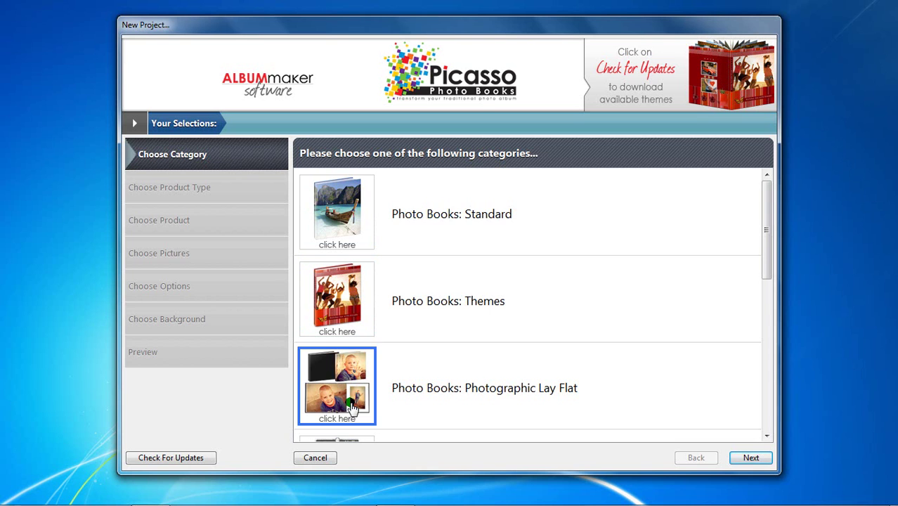
scroll(351, 406, "down", 5)
left_click(347, 241)
left_click(344, 292)
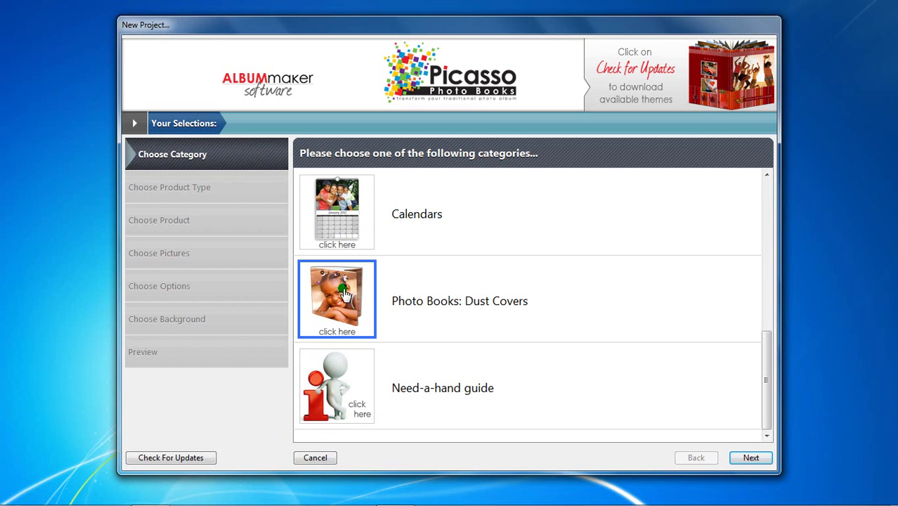
left_click(329, 383)
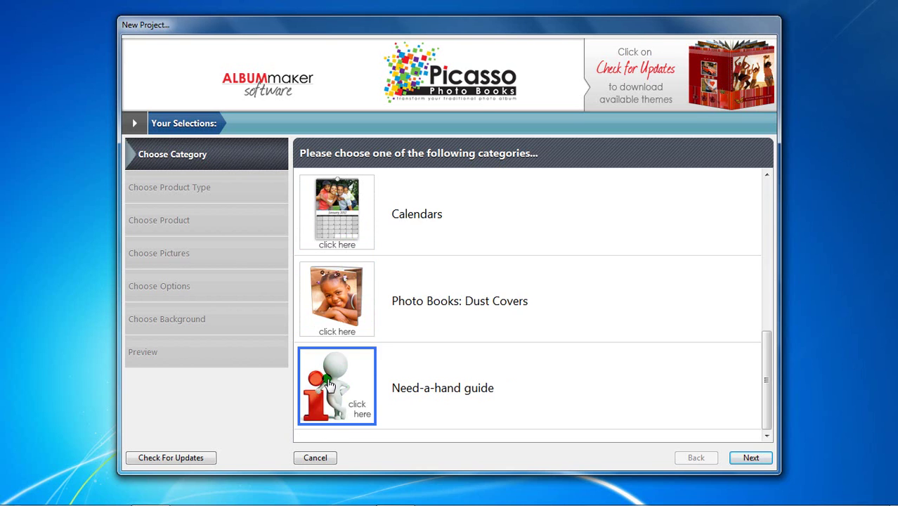
Step: Choose Photo Books: Standard and continue to the product types
scroll(329, 384, "up", 5)
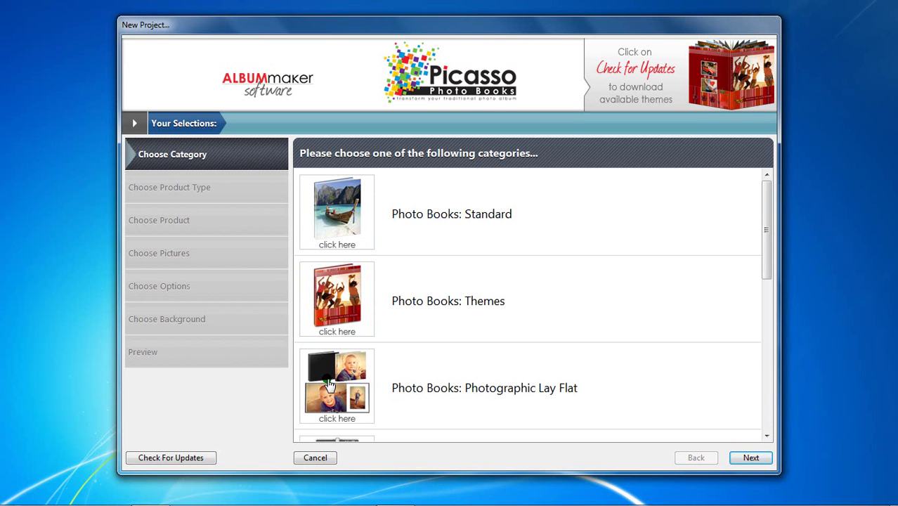
left_click(342, 215)
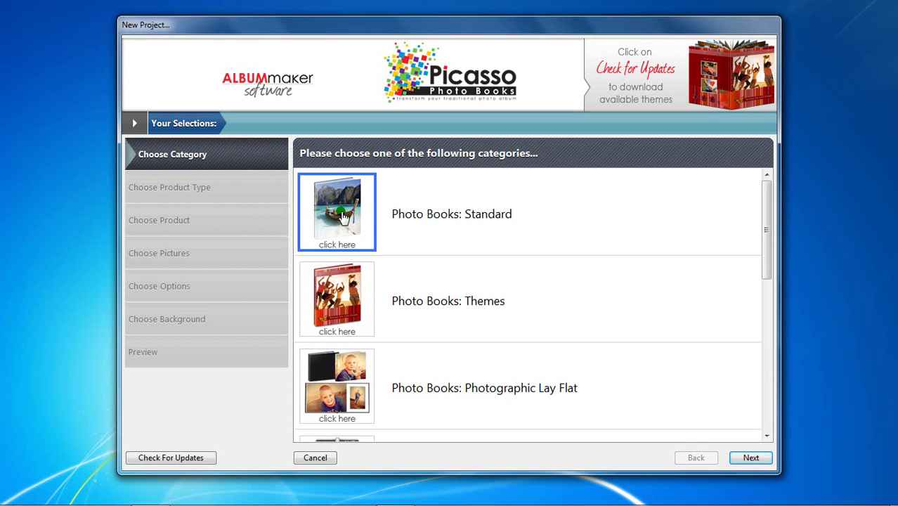
left_click(342, 215)
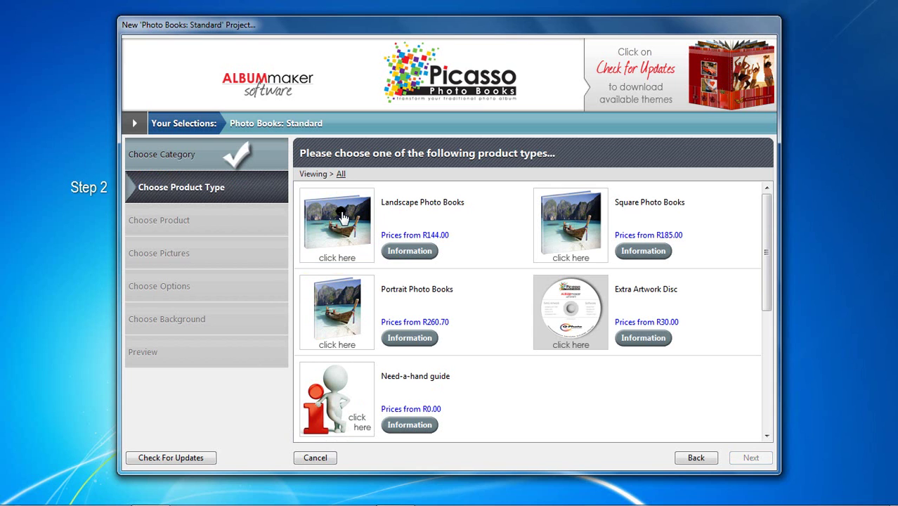
Step: Compare Landscape, Portrait and Square types, then go with Square Photo Books
left_click(342, 217)
left_click(340, 288)
left_click(566, 222)
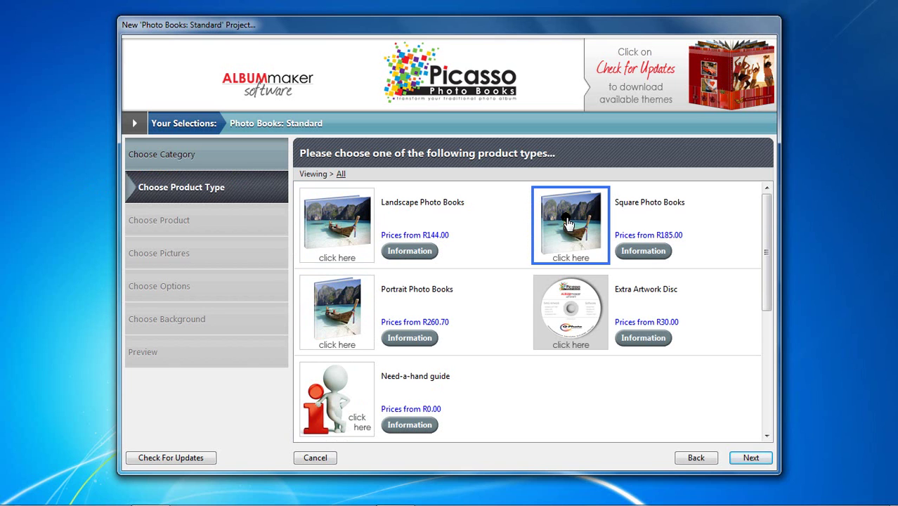
left_click(572, 312)
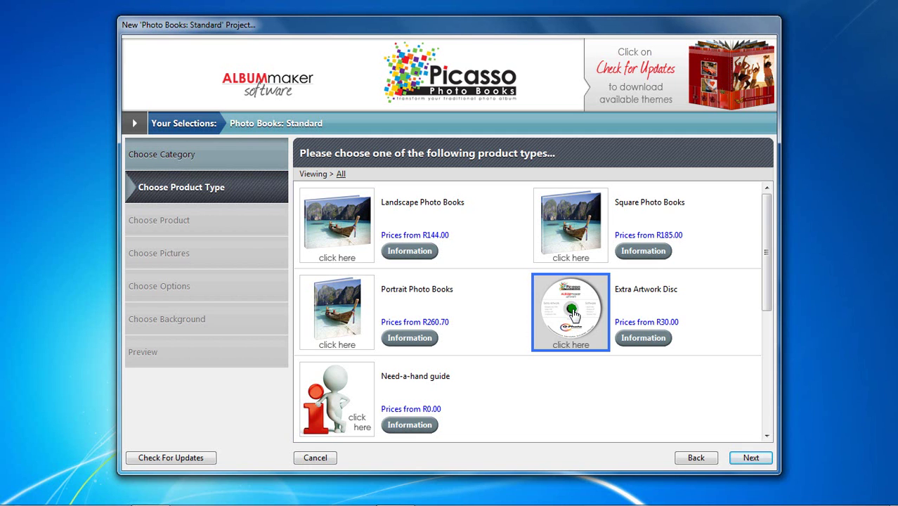
left_click(571, 234)
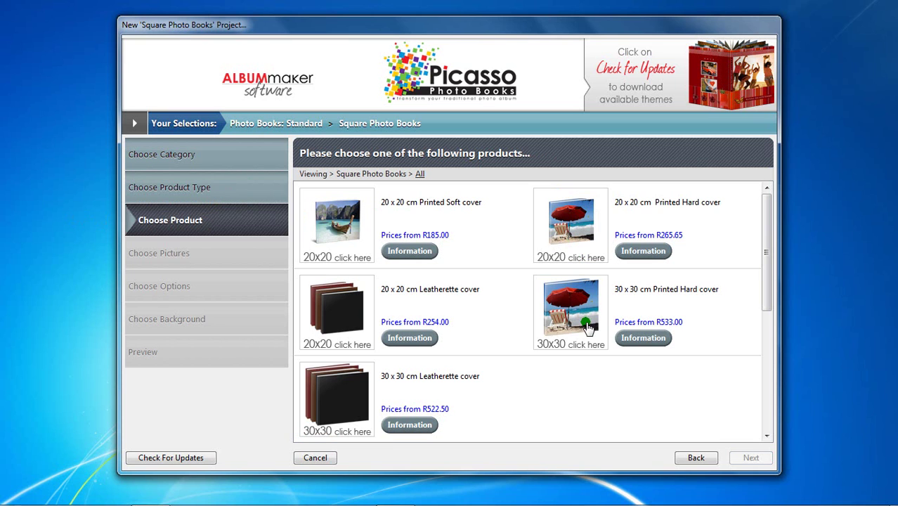
Step: Check the 30 x 30 cm Printed Hard cover details, then choose that book
left_click(643, 341)
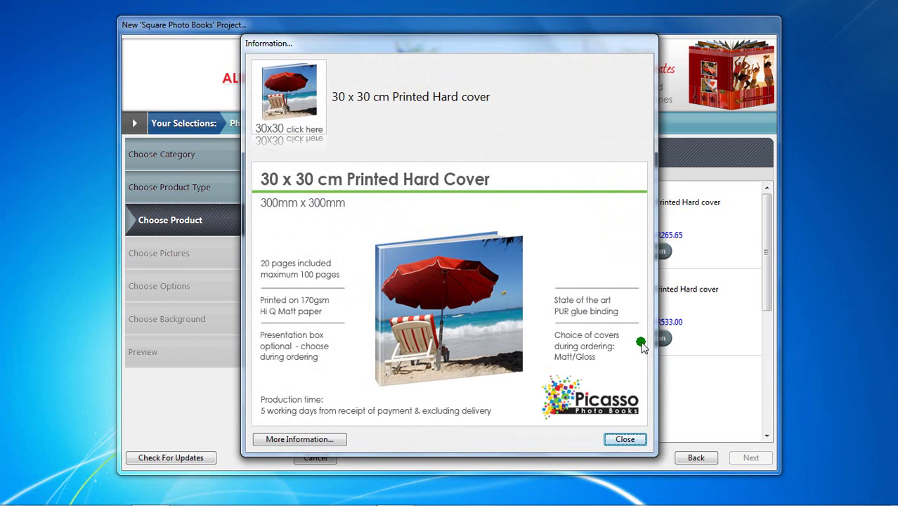
left_click(626, 439)
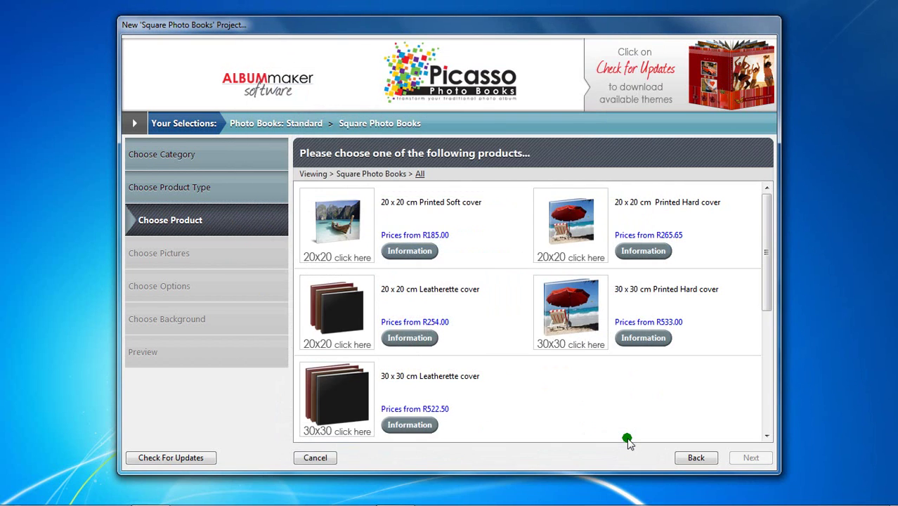
left_click(586, 314)
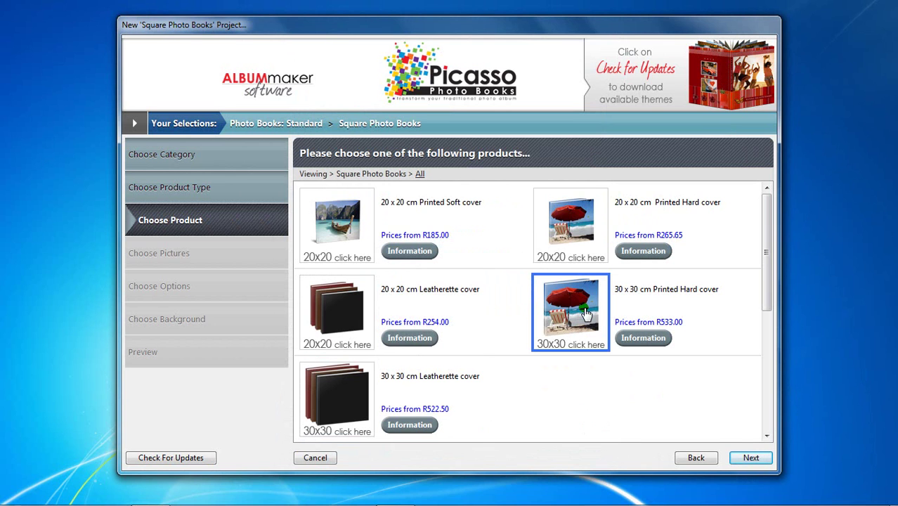
double_click(585, 314)
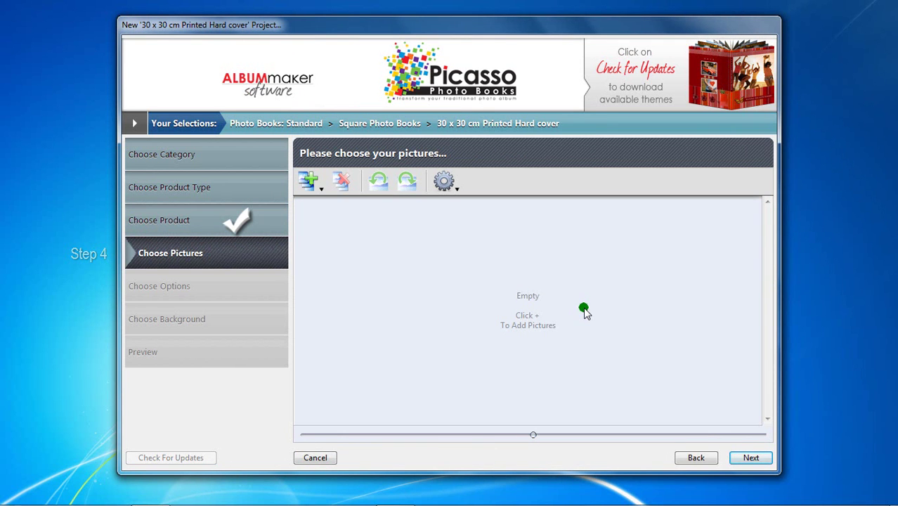
Step: Add the whole Kids Mielie Shoot #2 folder from Photos to the picture list
left_click(320, 187)
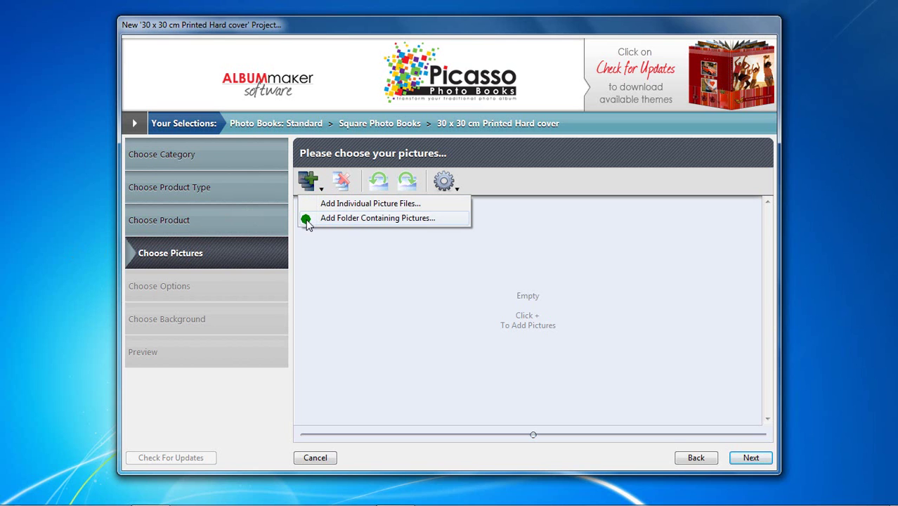
left_click(307, 219)
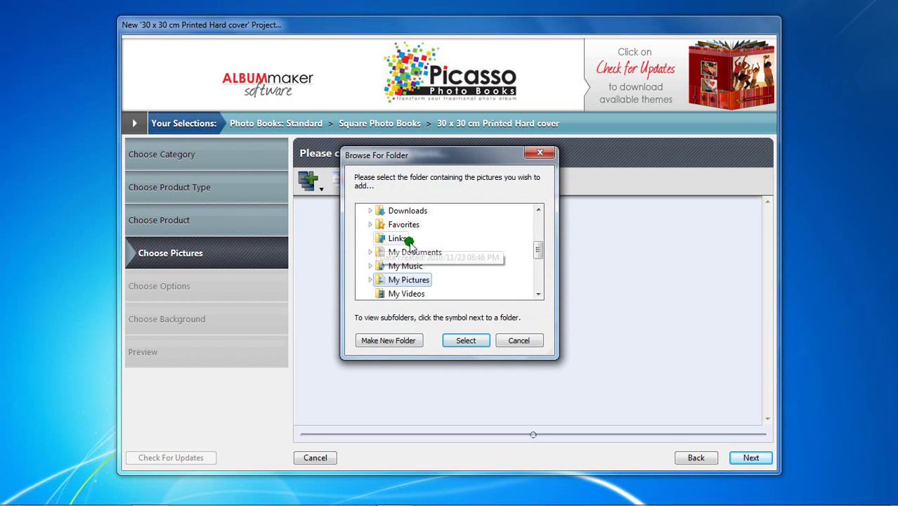
scroll(472, 249, "down", 5)
left_click(394, 280)
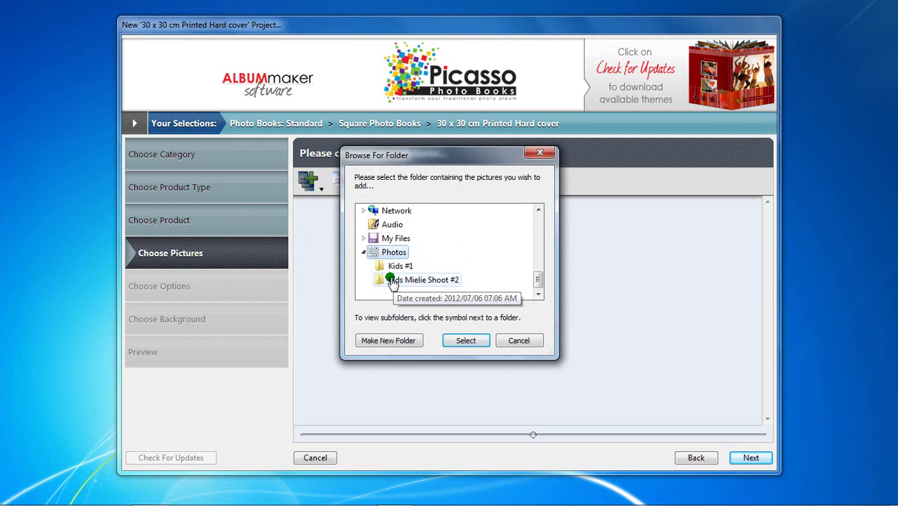
left_click(389, 280)
left_click(466, 341)
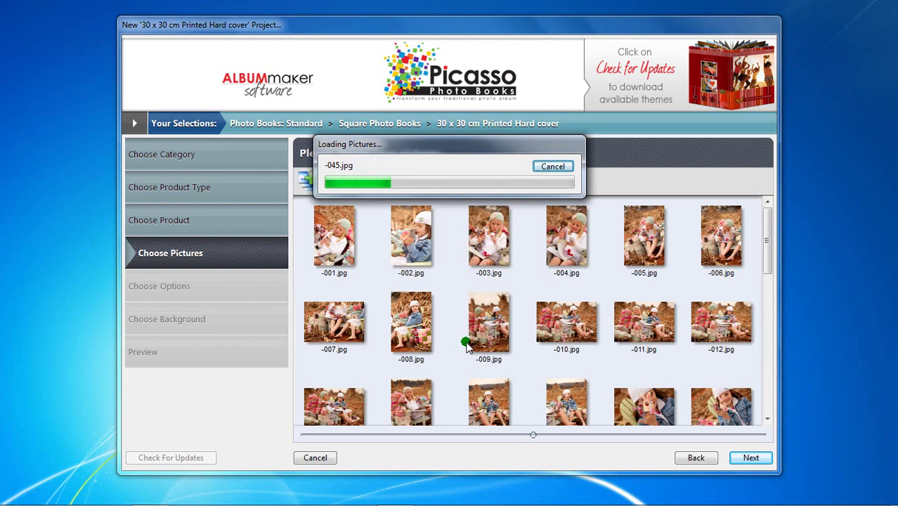
Step: Shrink the picture thumbnails with the size slider and proceed to naming the project
left_click(553, 168)
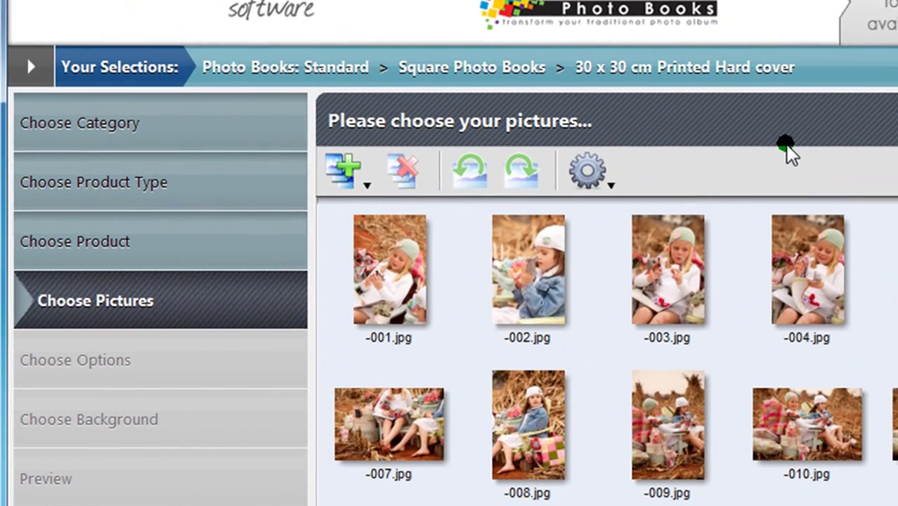
left_click(518, 177)
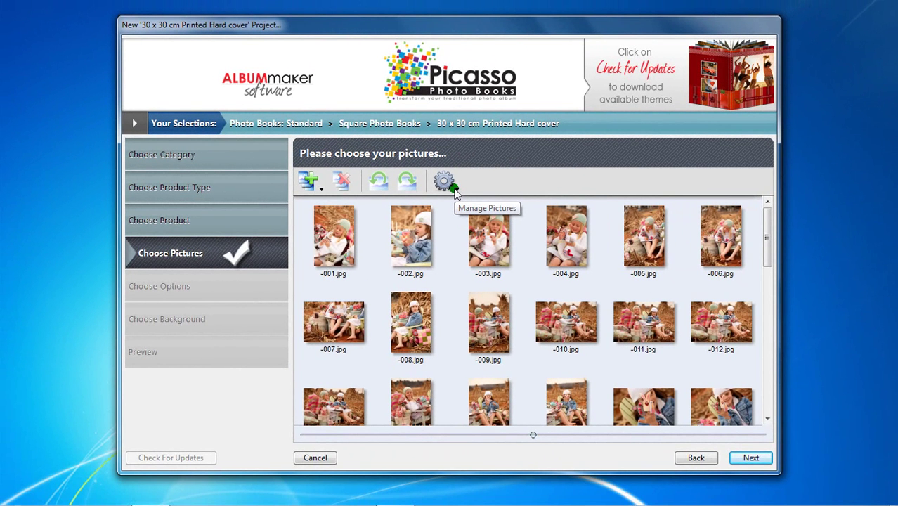
left_click(514, 435)
left_click_drag(514, 435, 455, 435)
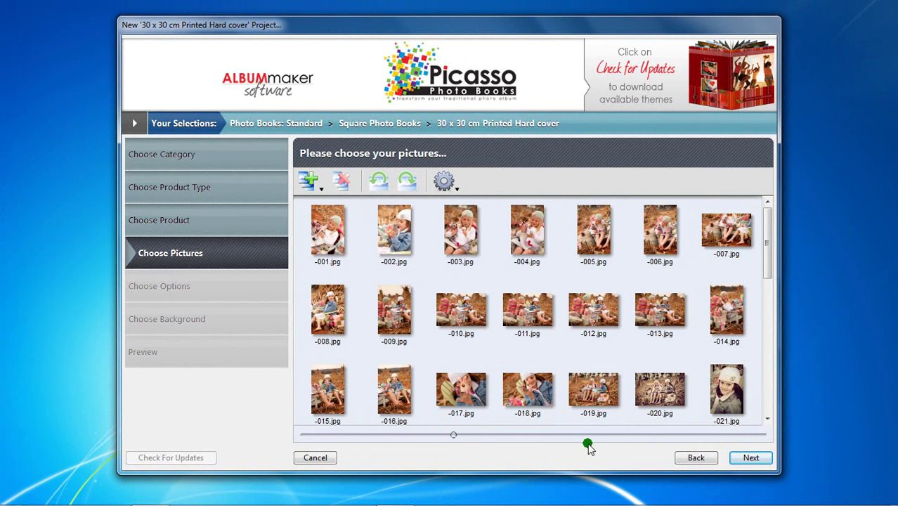
left_click(744, 457)
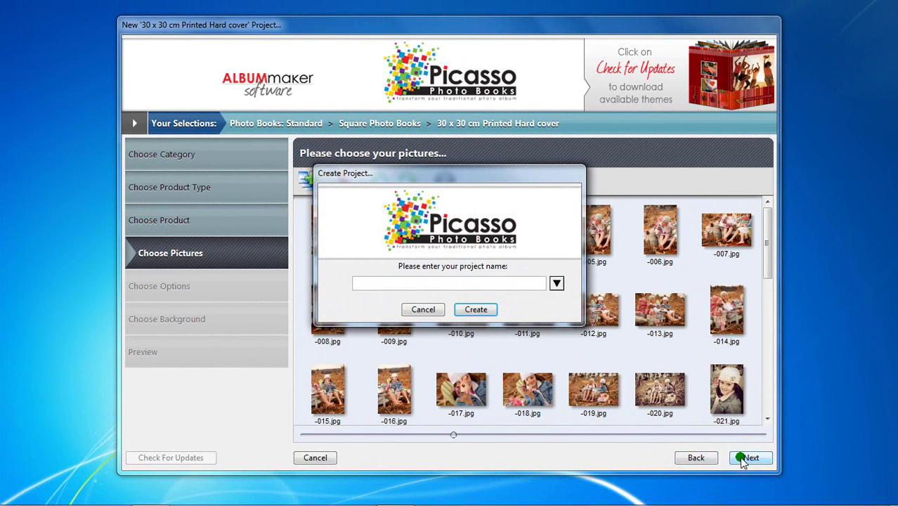
Step: Enter 'My Photobook#1' as the project name and expand the save-folder browser
type("My Photobook#1")
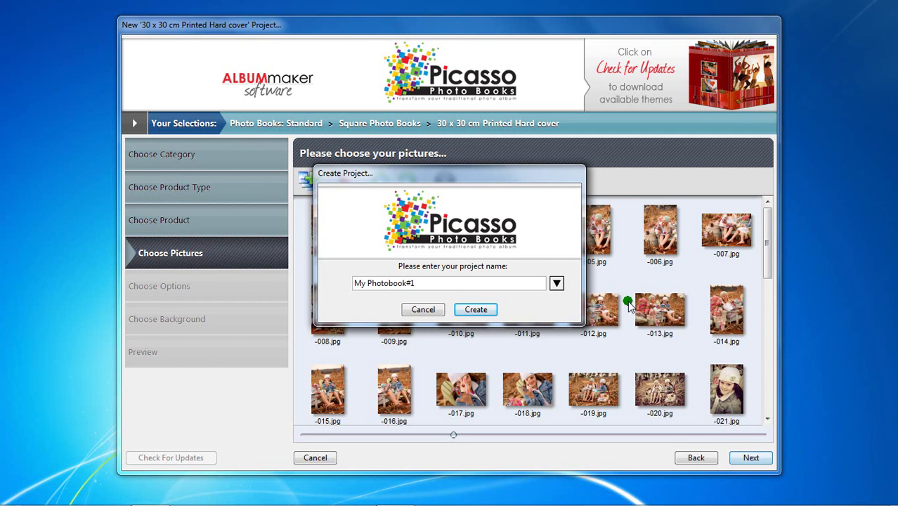
left_click(556, 283)
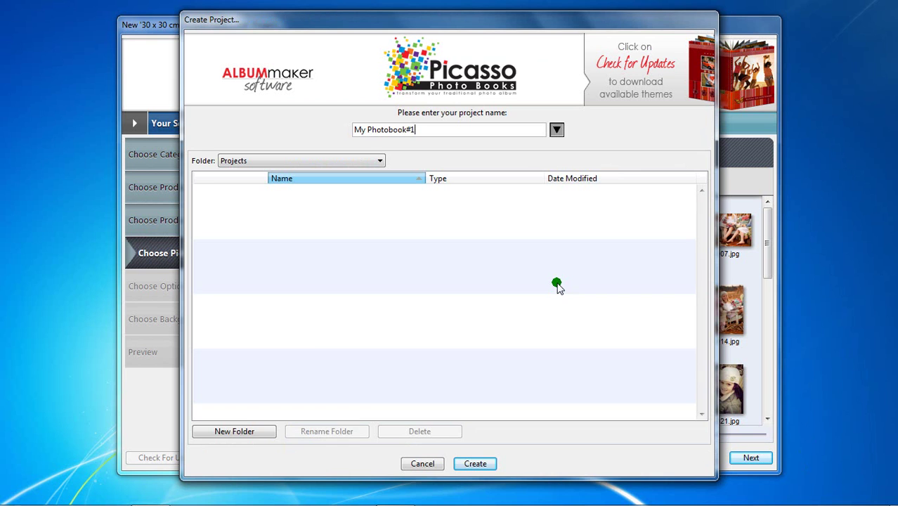
left_click(246, 431)
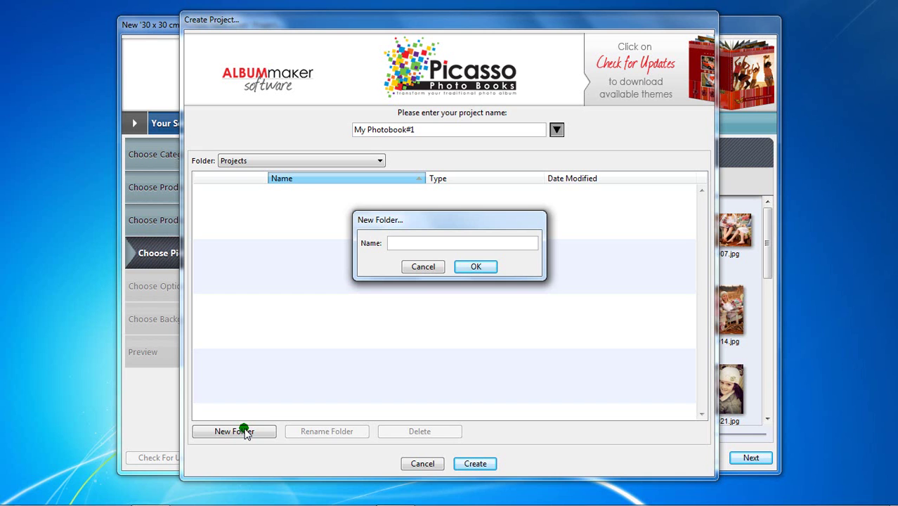
left_click(415, 266)
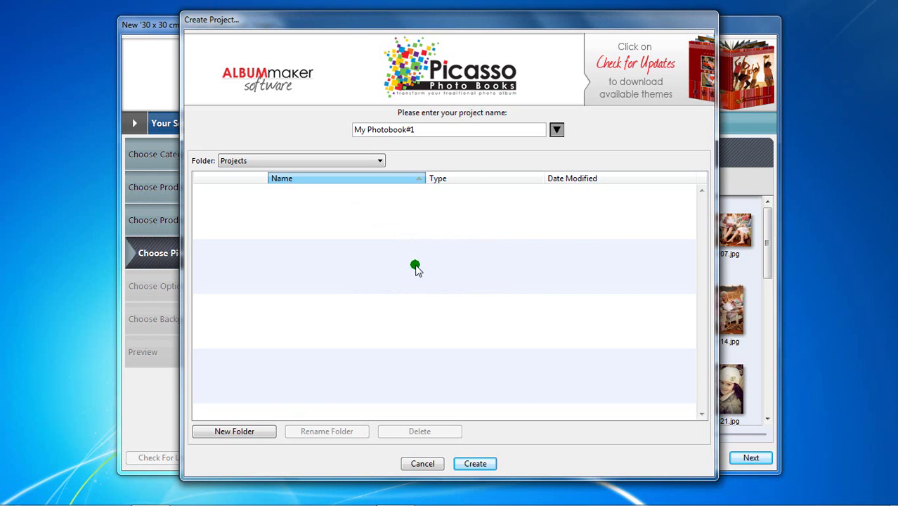